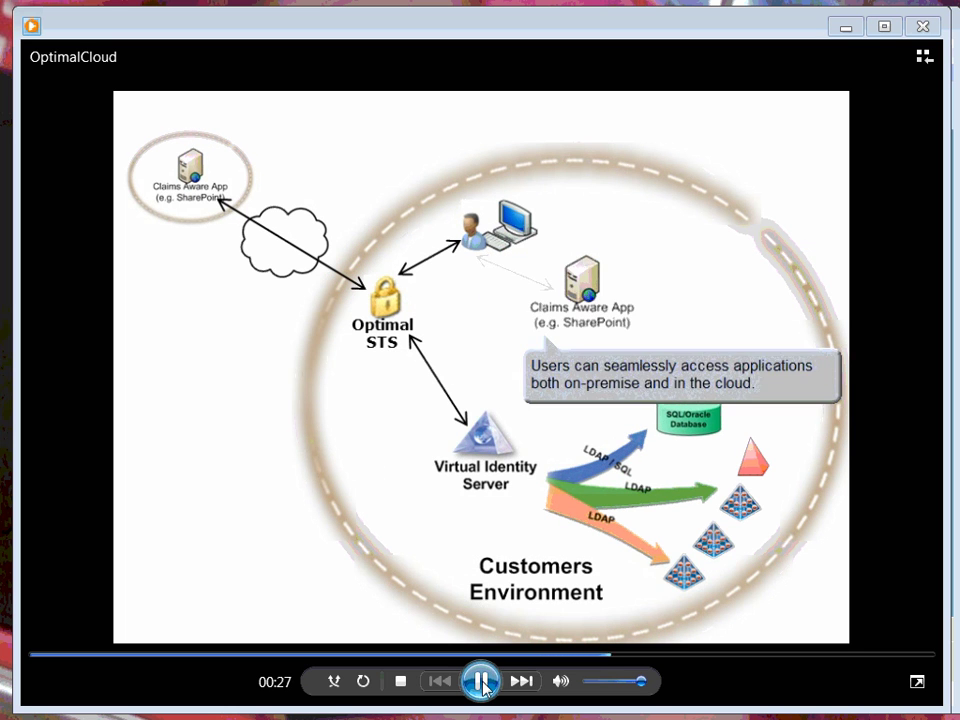
Pause the OptimalCloud overview video at the seamless on-premise and cloud access slide.
click(481, 684)
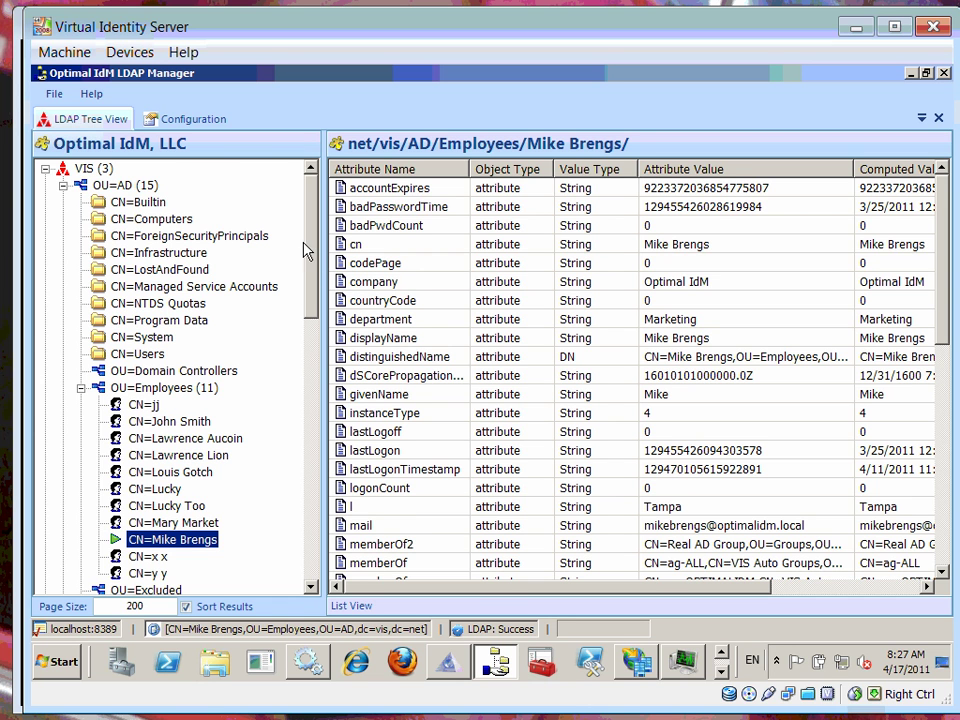
Scroll the LDAP Manager directory tree down to OU=SQL.
drag(306, 251, 310, 373)
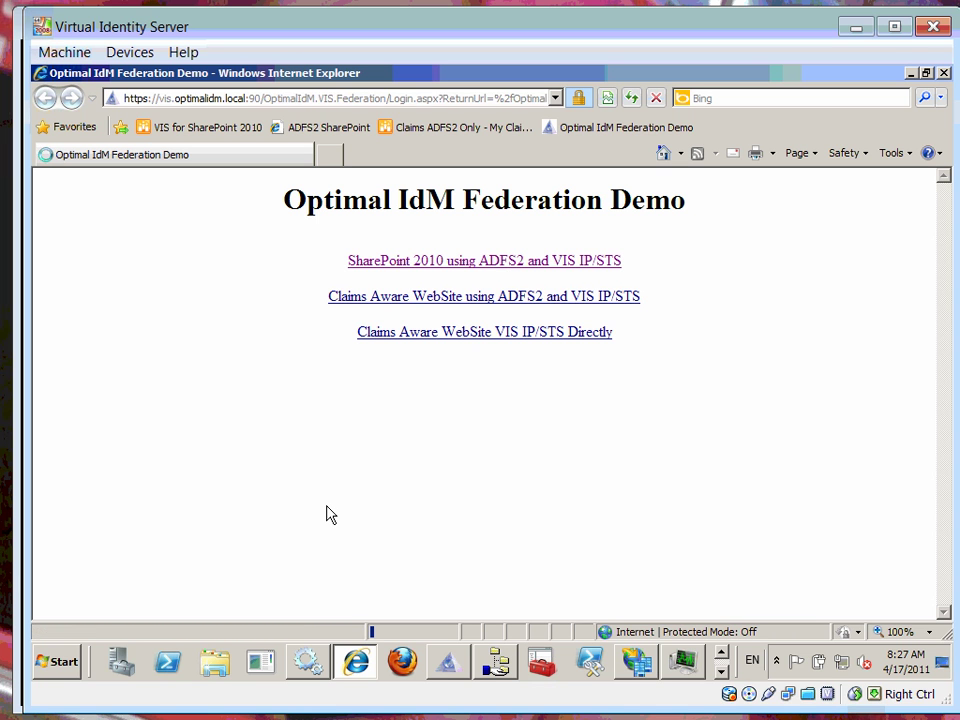
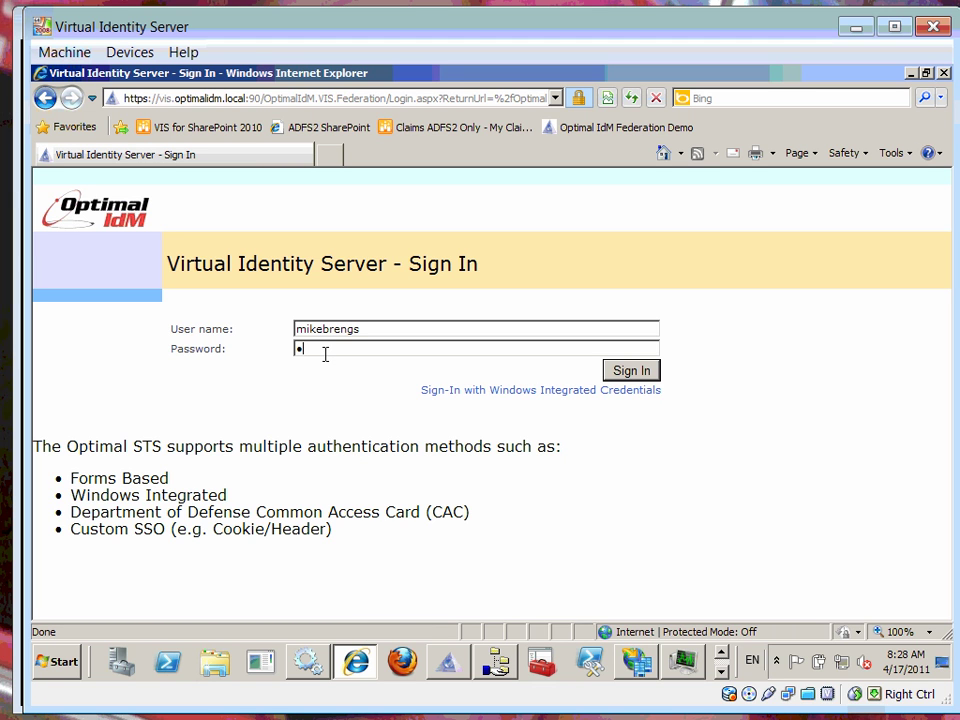
Sign in on the VIS Sign In form with the AD employee's user name.
key(Return)
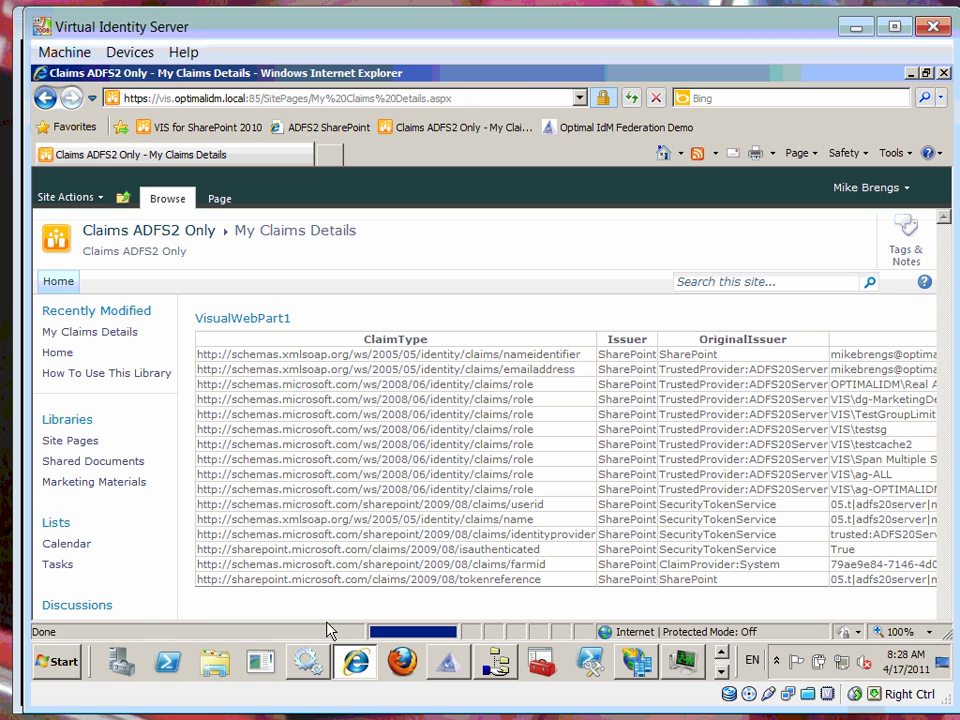
drag(246, 612, 317, 613)
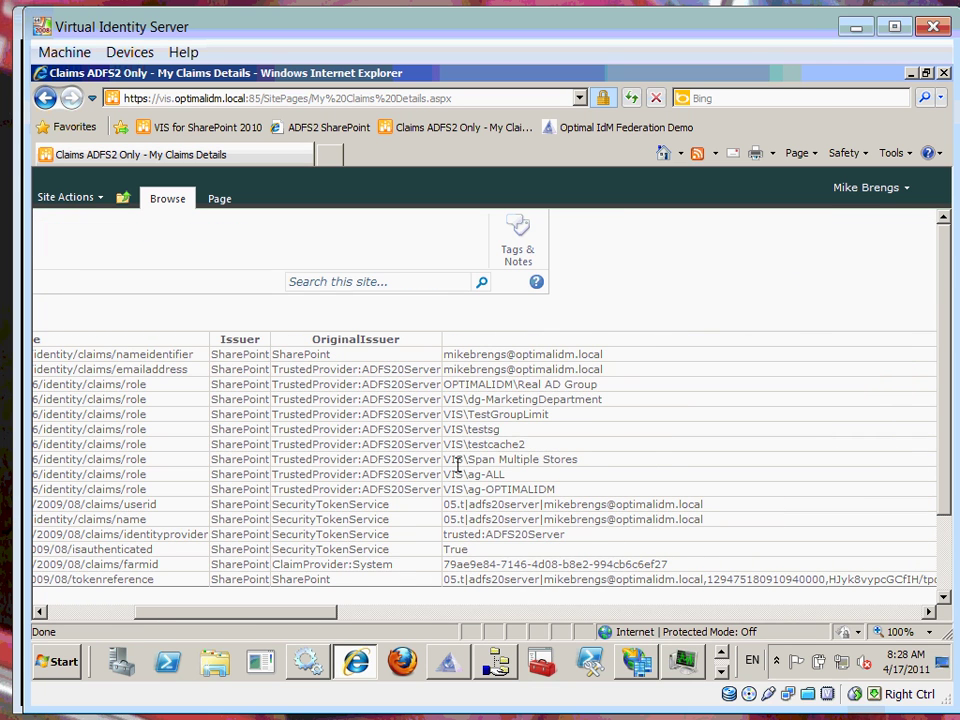
drag(321, 616, 193, 619)
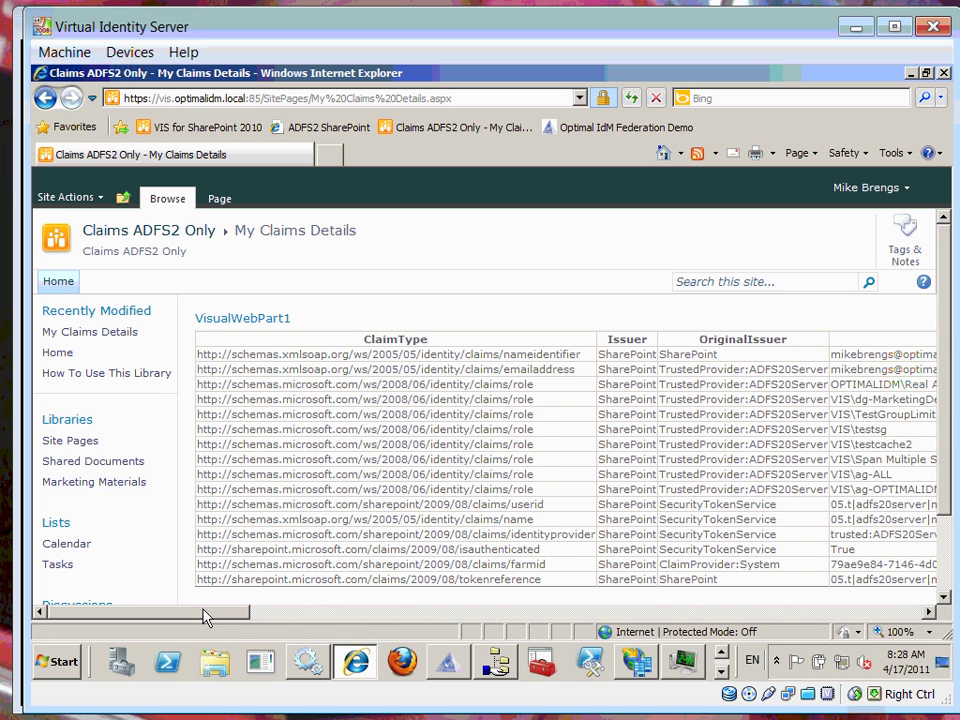
drag(206, 619, 259, 621)
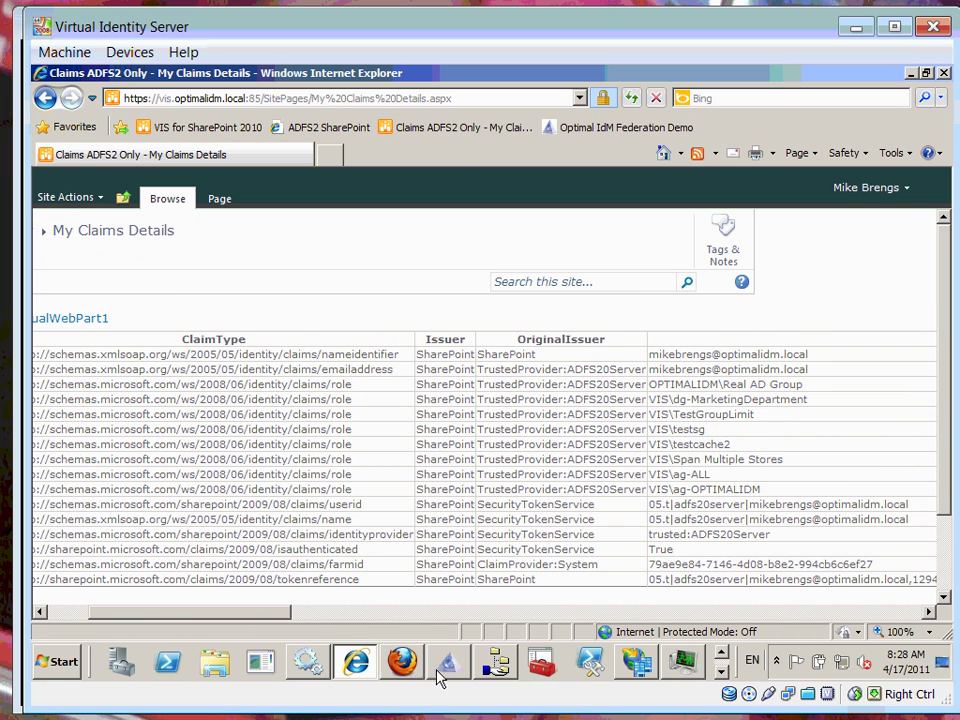
In LDAP Manager, check the user's Marketing department and dg-MarketingDepartment memberOf entry.
click(502, 672)
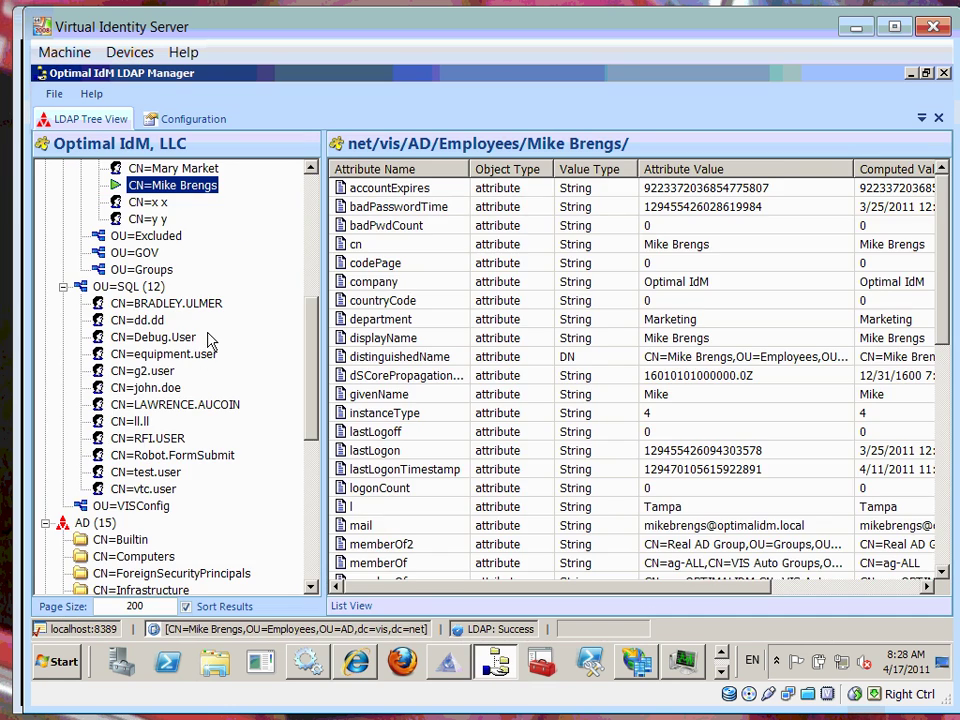
click(407, 380)
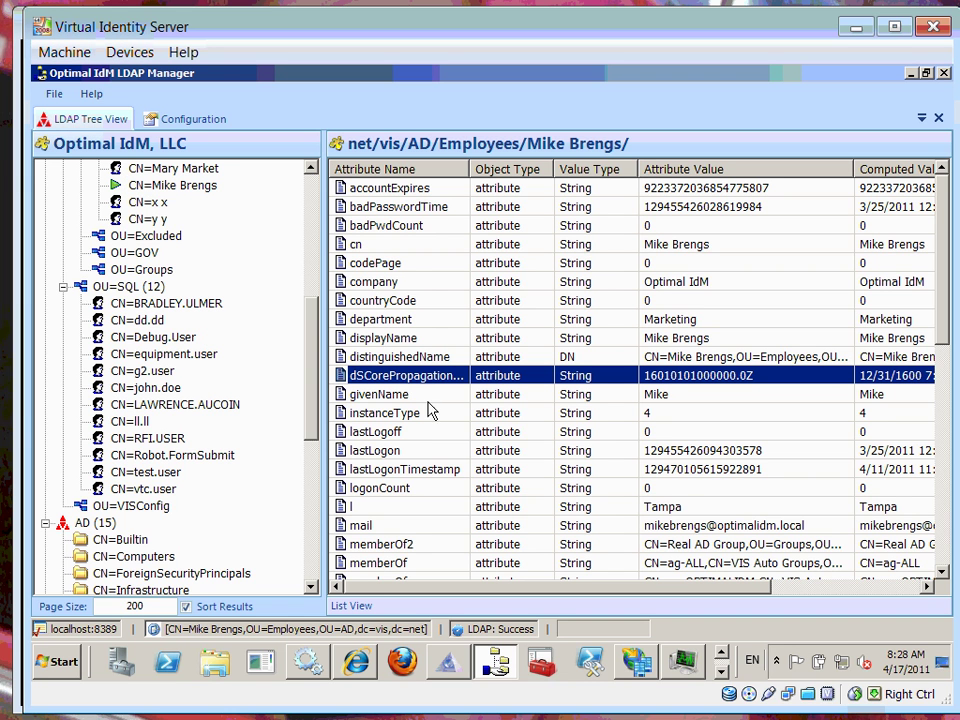
click(405, 320)
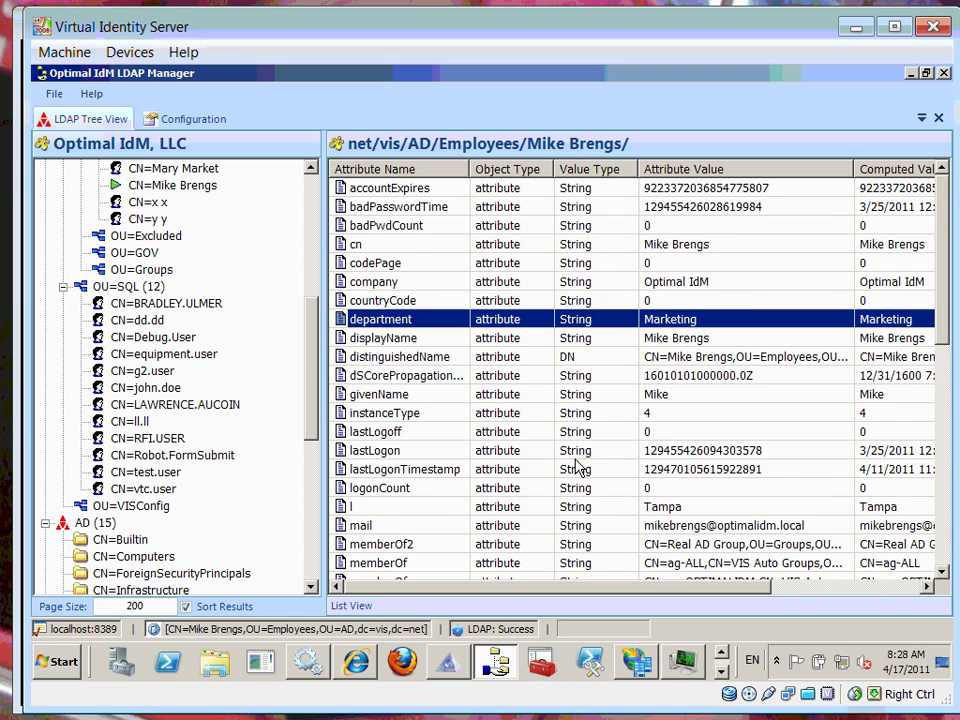
scroll(575, 468, down, 1)
scroll(582, 473, down, 1)
click(645, 488)
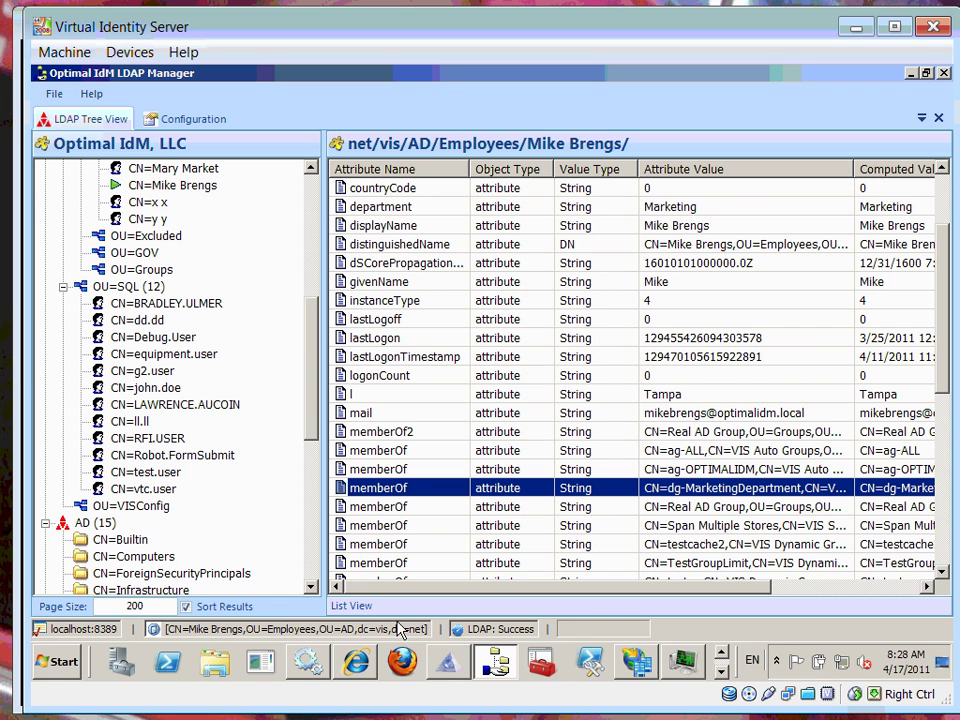
Back on My Claims Details, highlight the dg-MarketingDepartment role claim value.
click(355, 662)
drag(279, 612, 292, 612)
drag(755, 399, 657, 399)
Sign out of SharePoint 2010 and confirm closing Internet Explorer.
click(580, 429)
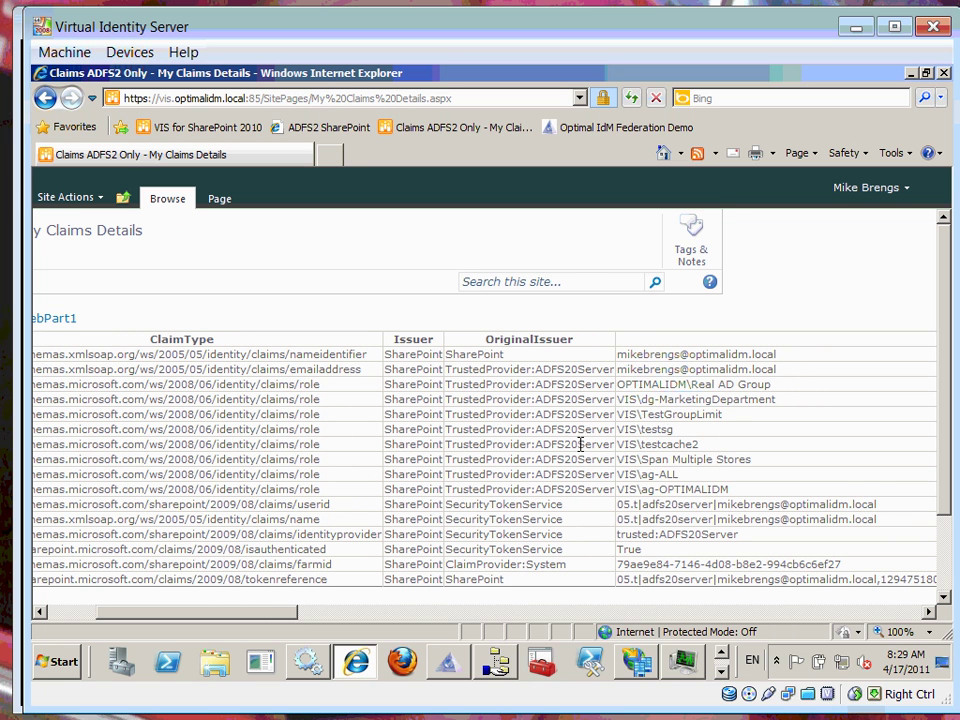
drag(249, 613, 194, 621)
click(885, 192)
click(752, 396)
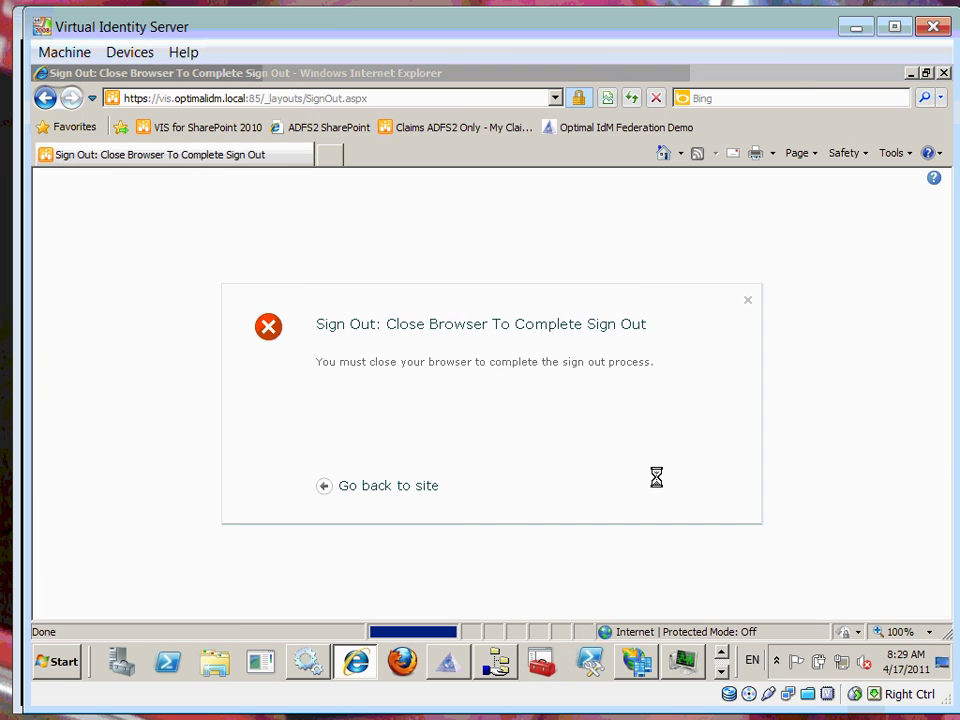
click(544, 426)
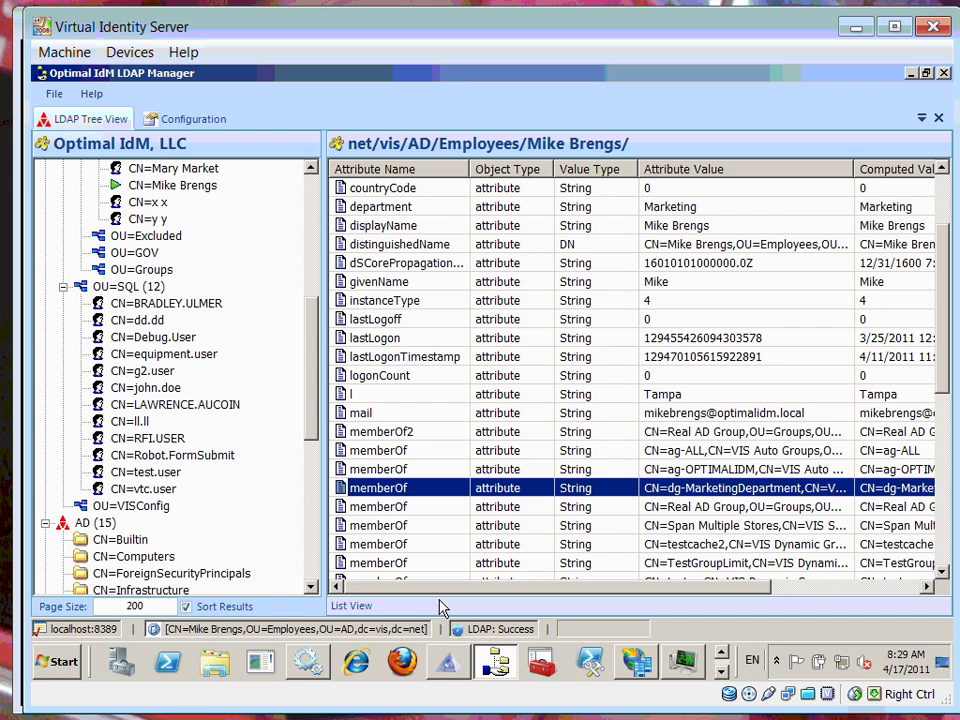
click(446, 668)
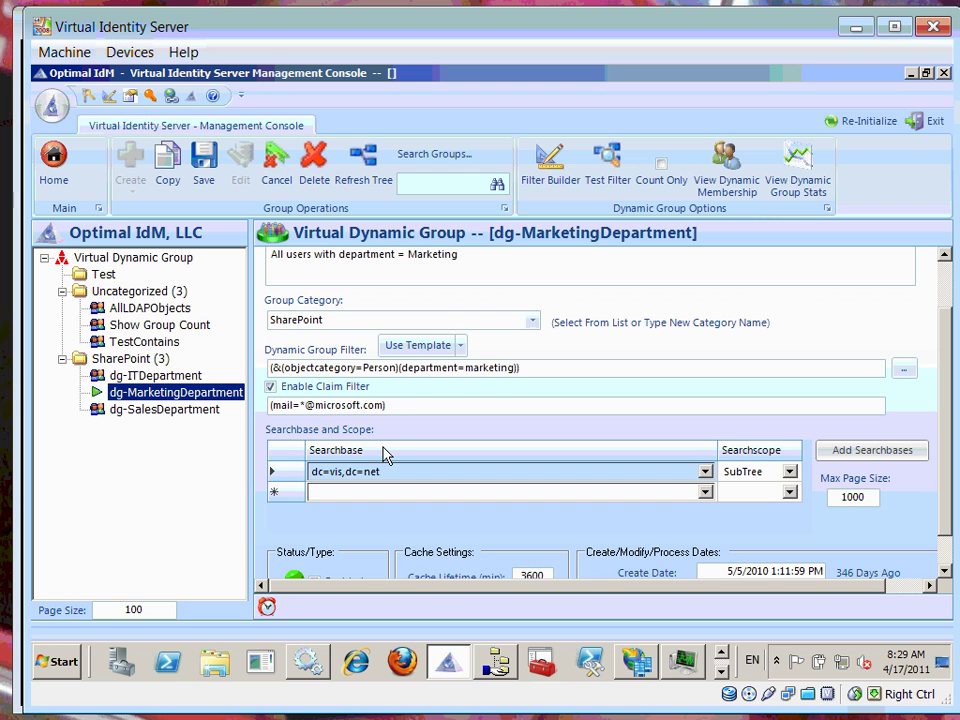
click(411, 410)
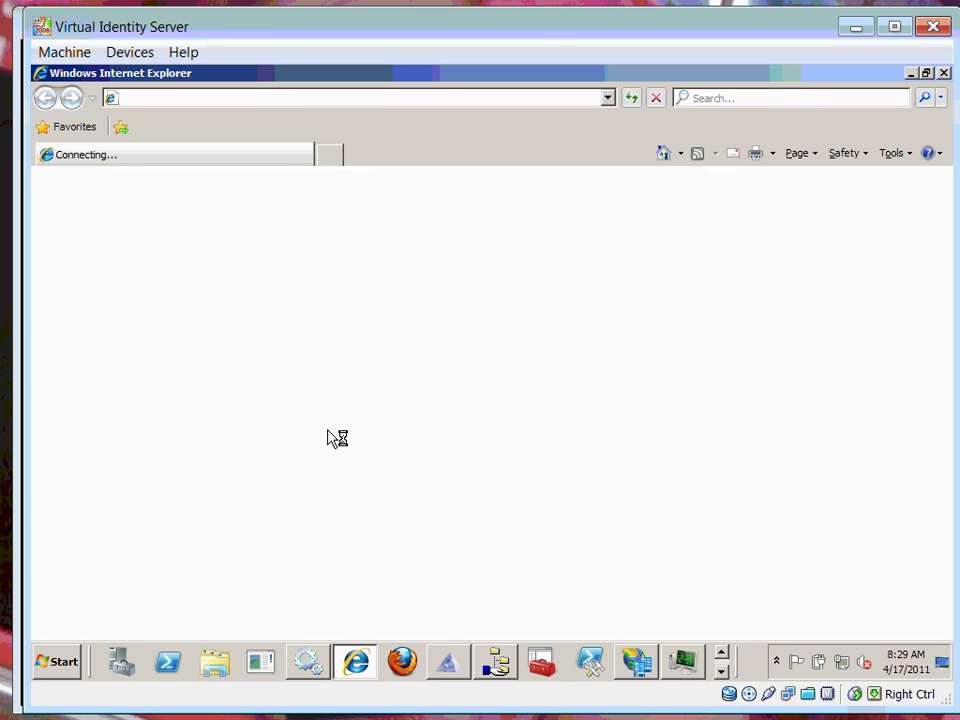
Open the OU=SQL user entry and highlight its microsoft.com MAIL attribute.
click(498, 668)
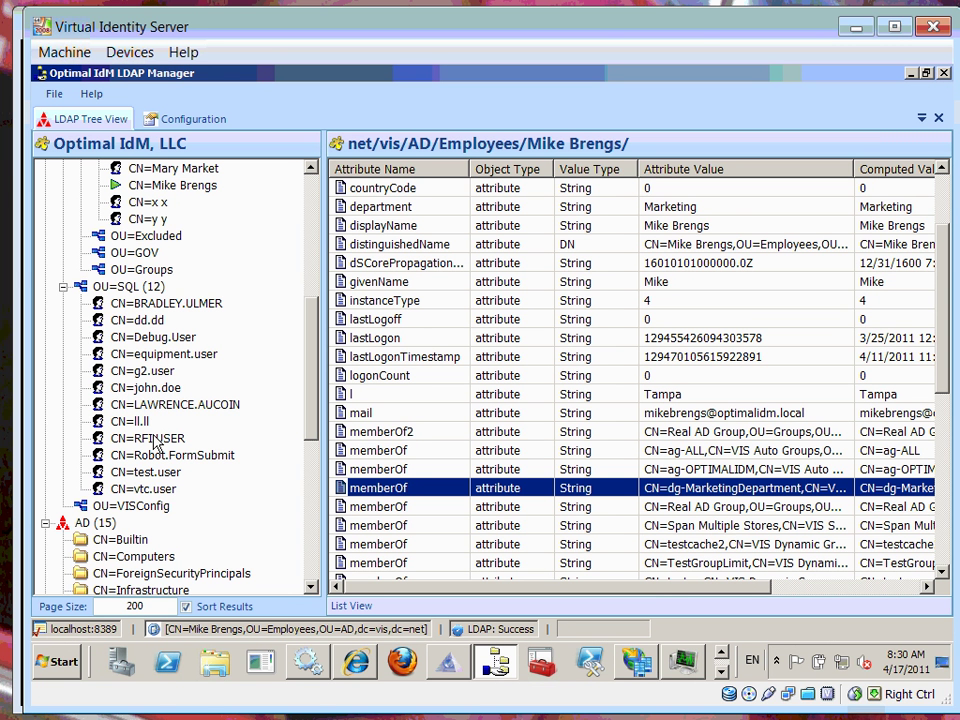
click(153, 389)
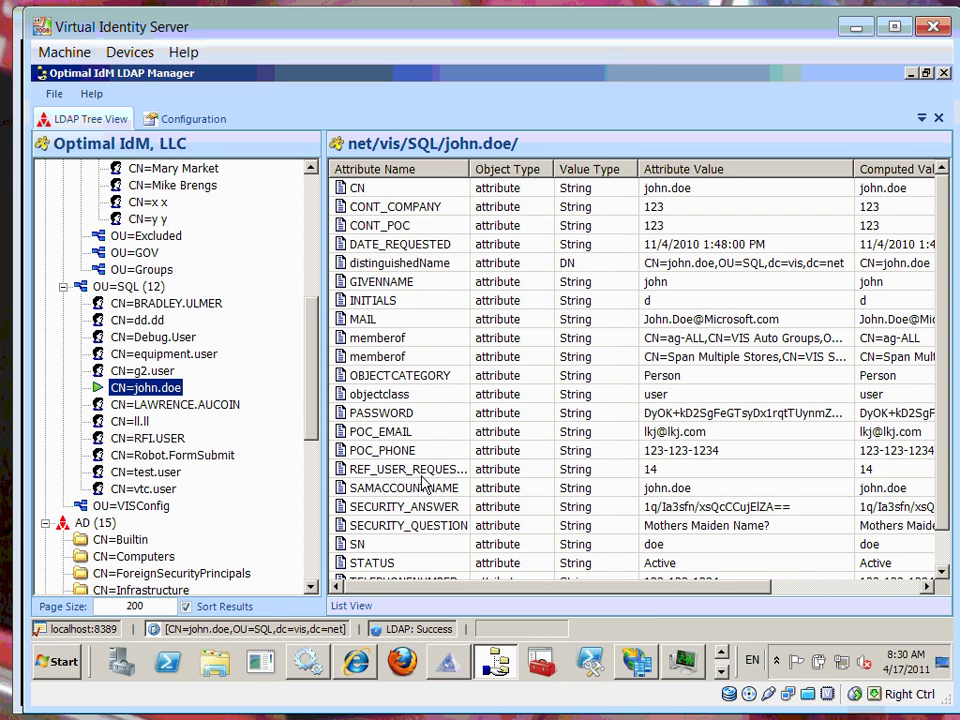
click(413, 451)
click(428, 319)
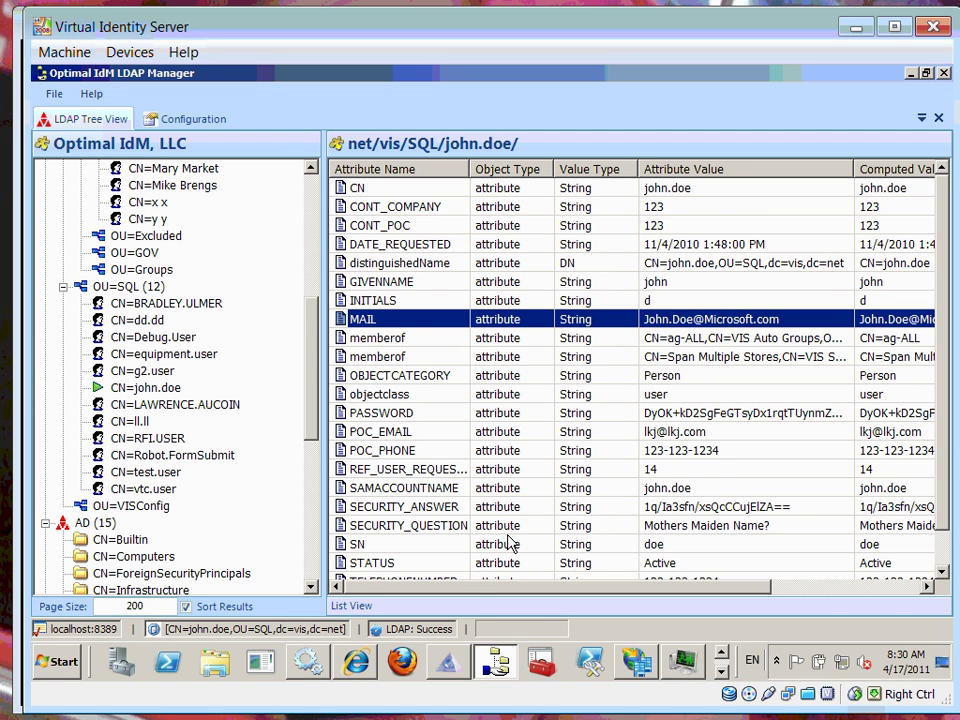
Launch the SharePoint 2010 via ADFS2 demo and sign in with the federated user's credentials.
click(357, 662)
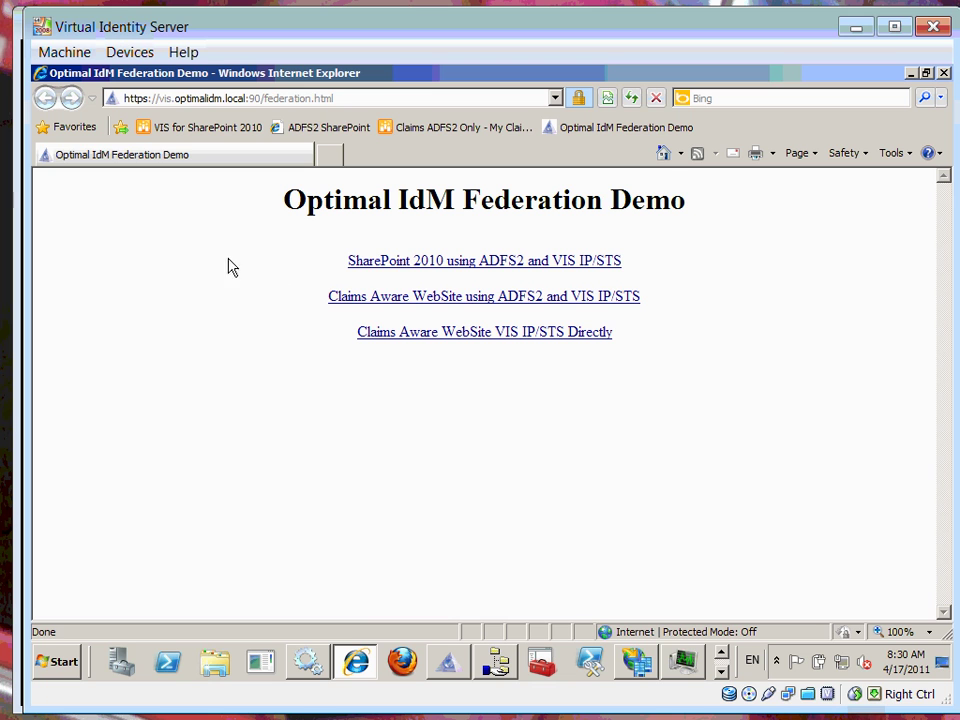
click(388, 264)
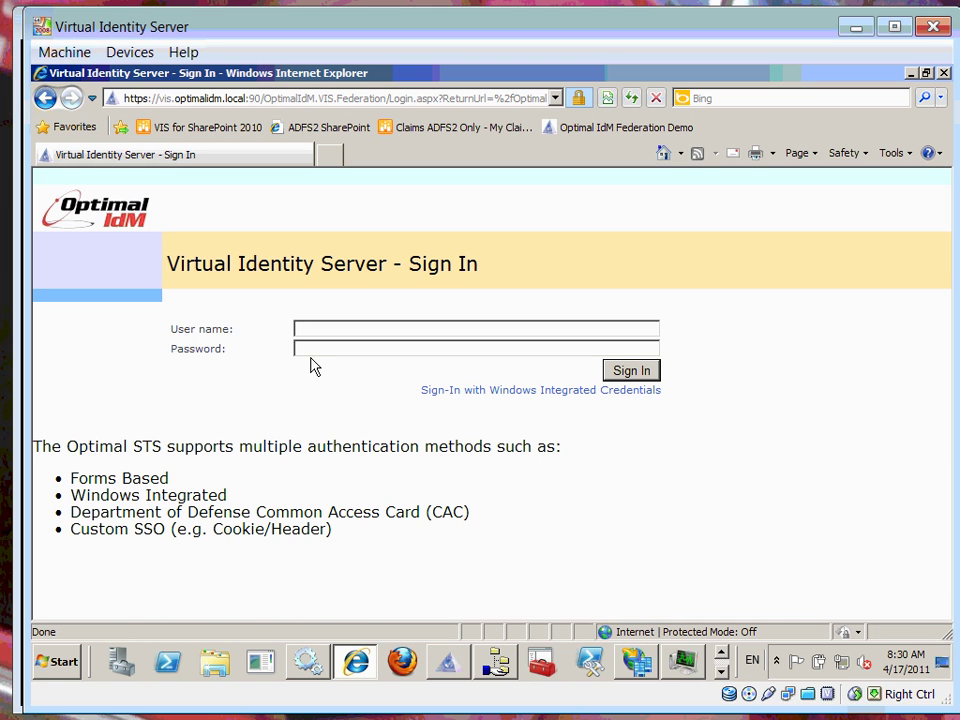
text(John.Doe)
key(Tab)
text(*********)
key(Return)
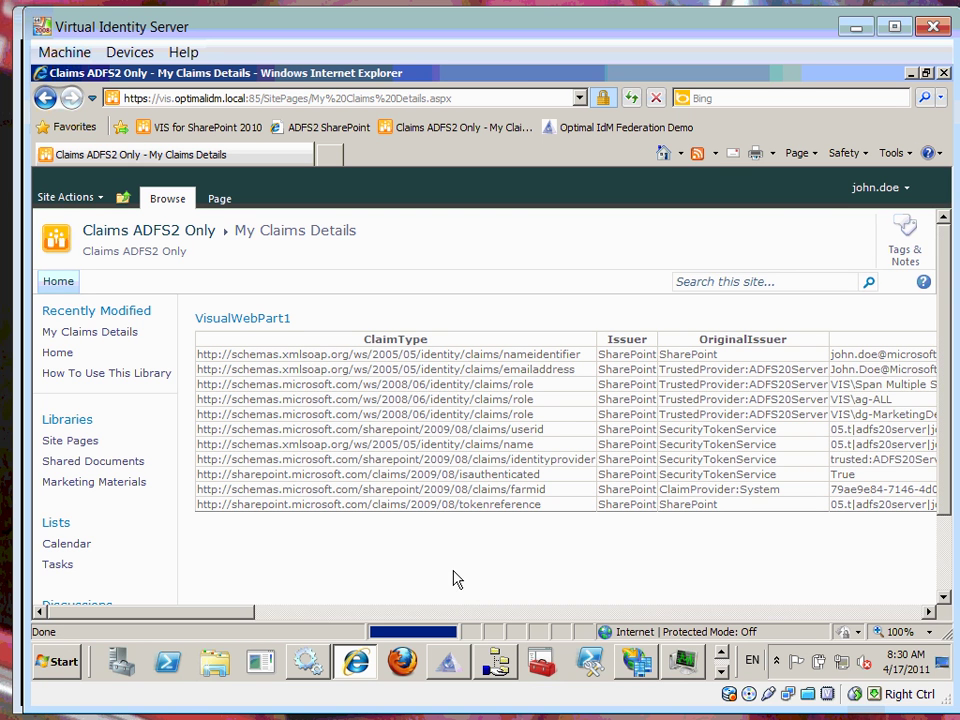
drag(252, 618, 343, 619)
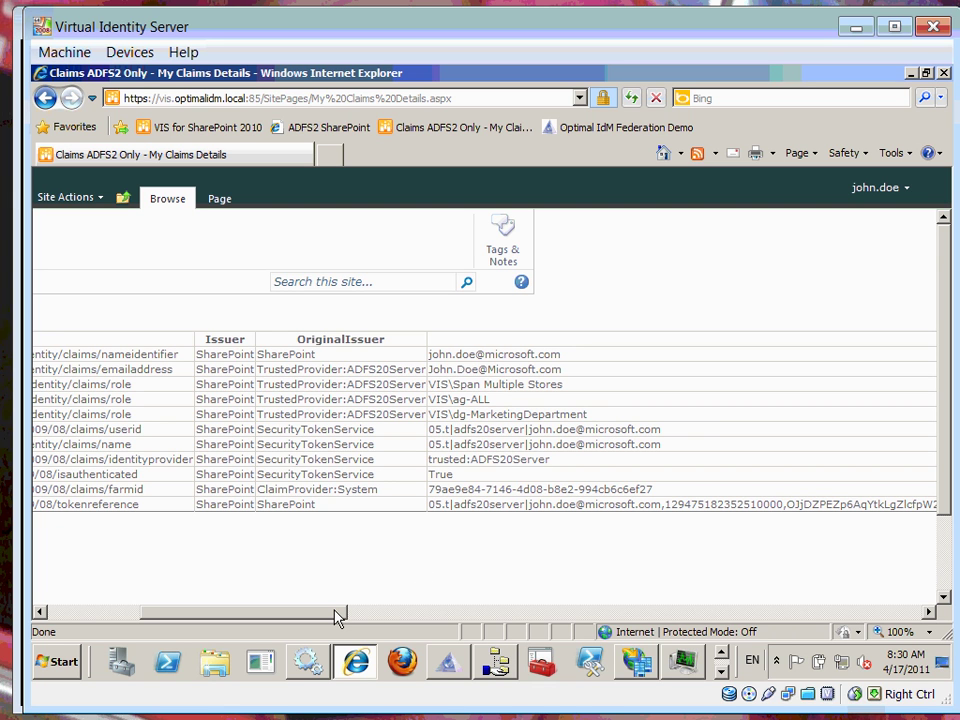
drag(335, 617, 247, 620)
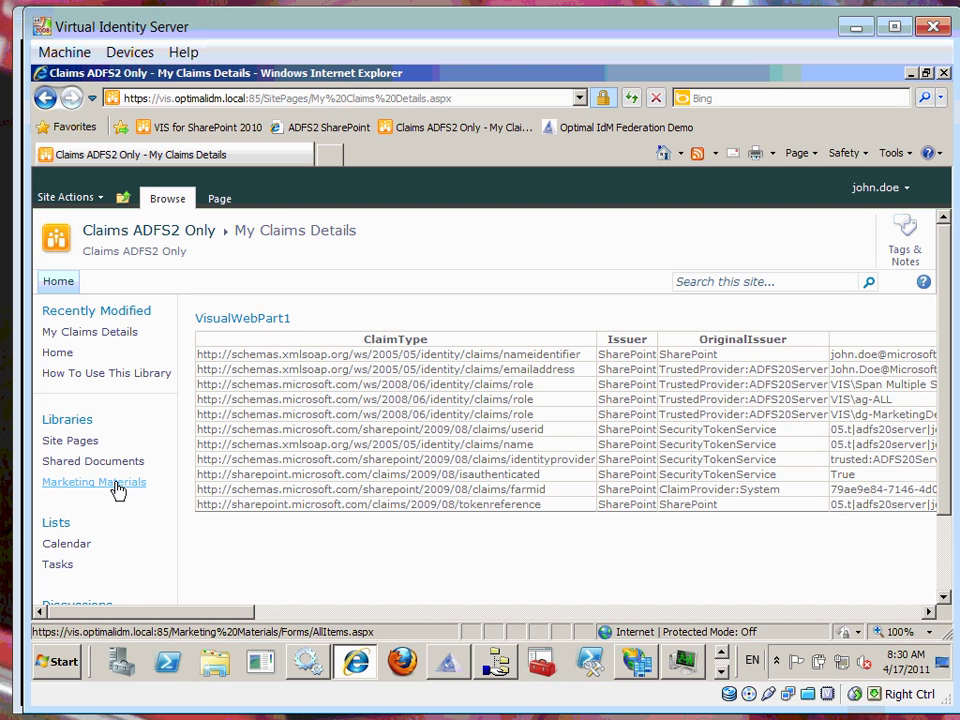
mouse_move(308, 662)
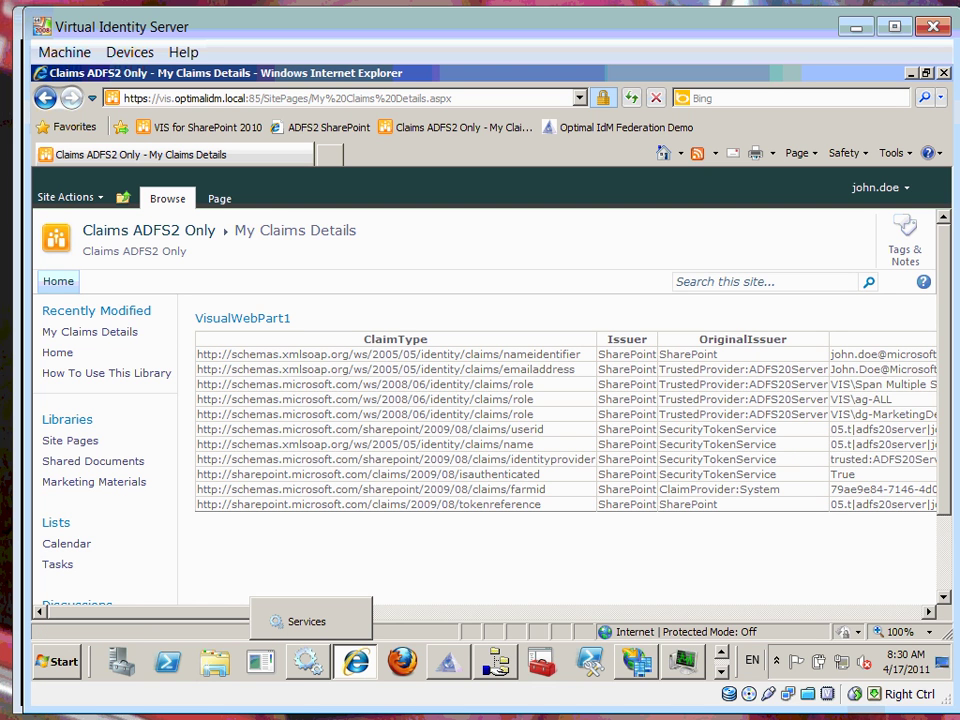